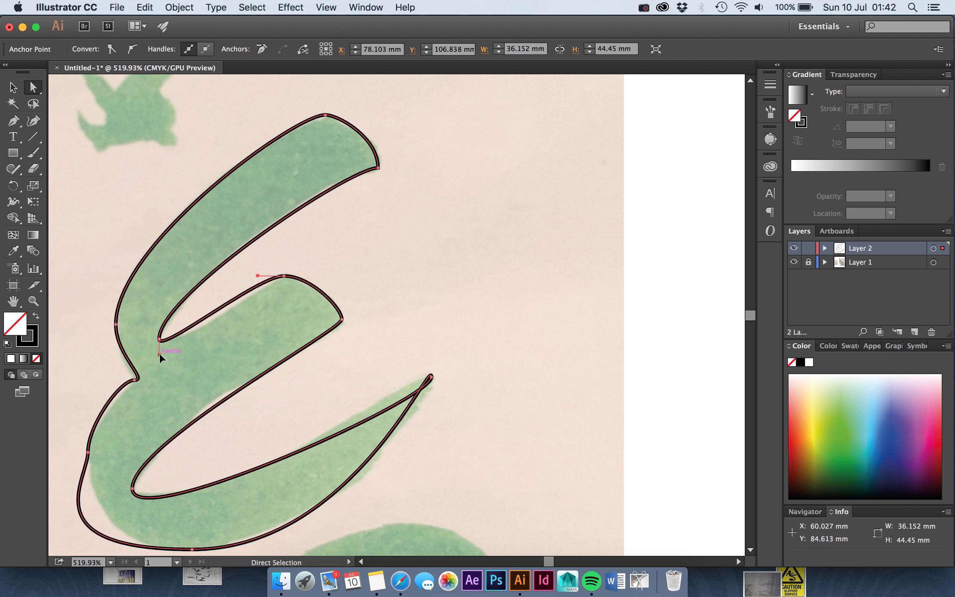
Step: Drag the E's lower-right tip and middle corner anchors to fit the lettering beneath
{"action": "scroll", "coordinate": [426, 405], "scroll_direction": "down", "scroll_amount": 3}
{"action": "mouse_move", "coordinate": [367, 412]}
{"action": "left_mouse_down"}
{"action": "mouse_move", "coordinate": [367, 441]}
{"action": "mouse_move", "coordinate": [342, 400]}
{"action": "left_mouse_up"}
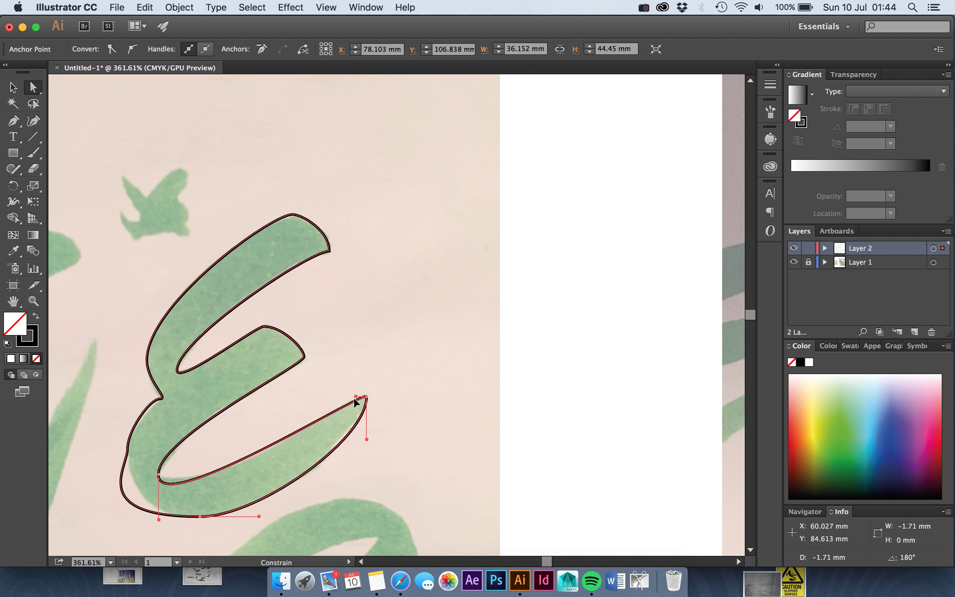
{"action": "left_click", "coordinate": [140, 419]}
{"action": "scroll", "coordinate": [140, 420], "scroll_direction": "up", "scroll_amount": 2}
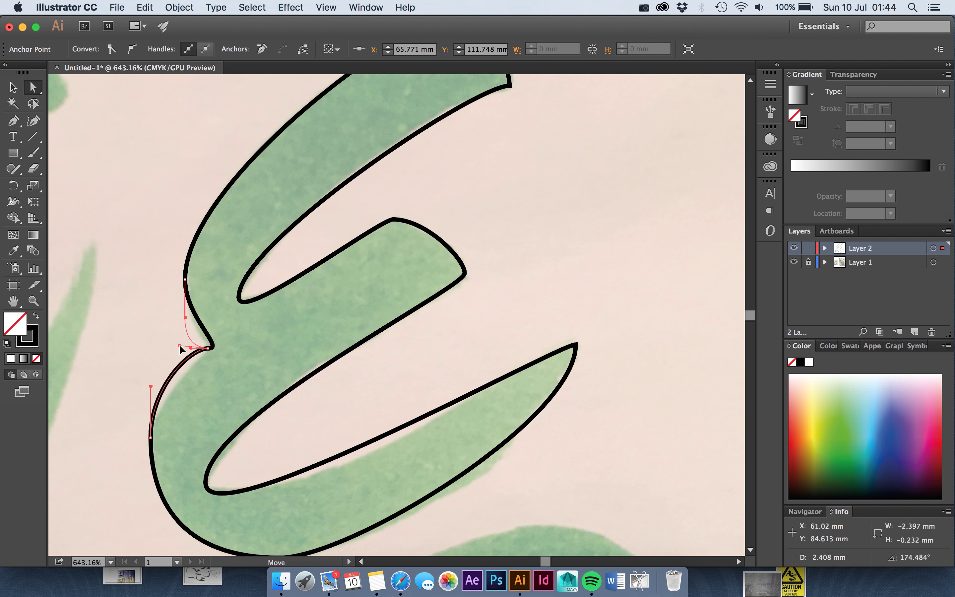
{"action": "left_click_drag", "start_coordinate": [212, 342], "coordinate": [214, 343]}
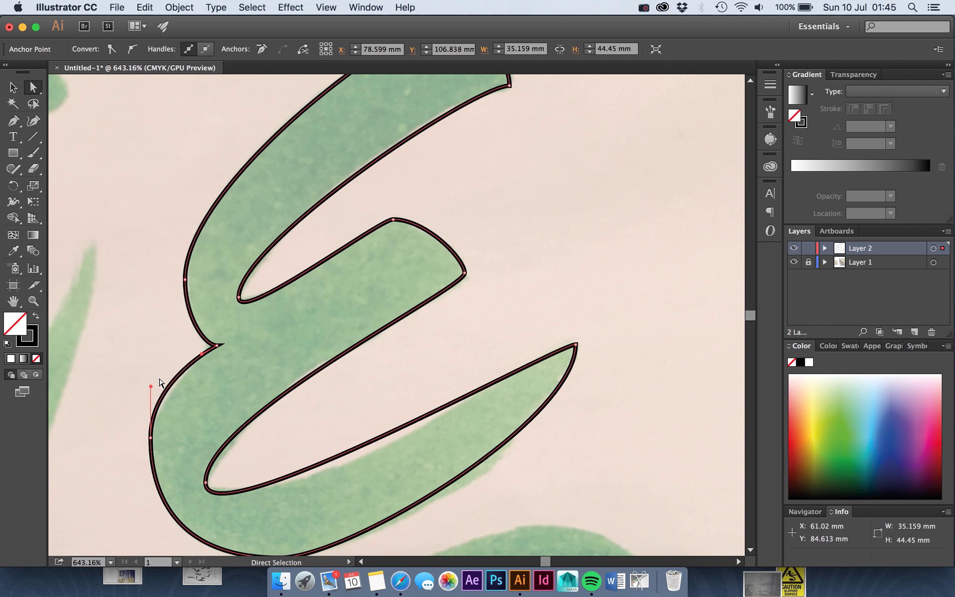
{"action": "scroll", "coordinate": [218, 340], "scroll_direction": "up", "scroll_amount": 3}
{"action": "scroll", "coordinate": [217, 339], "scroll_direction": "right", "scroll_amount": 2}
{"action": "left_click", "coordinate": [190, 445]}
{"action": "scroll", "coordinate": [191, 445], "scroll_direction": "down", "scroll_amount": 3}
{"action": "left_click", "coordinate": [227, 369]}
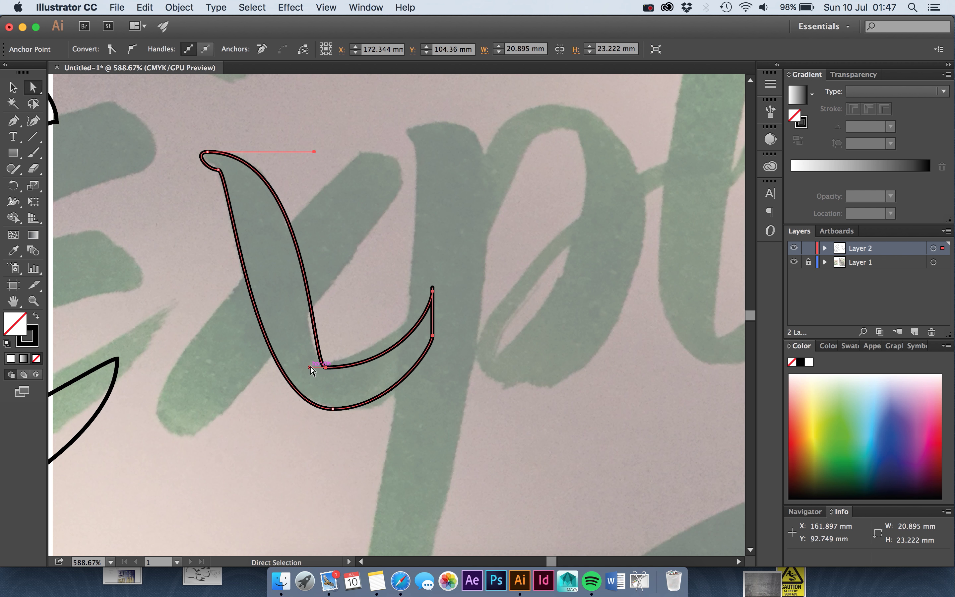
Step: Select the diagonal x stroke outline for checking, then deselect it
{"action": "left_click", "coordinate": [177, 436]}
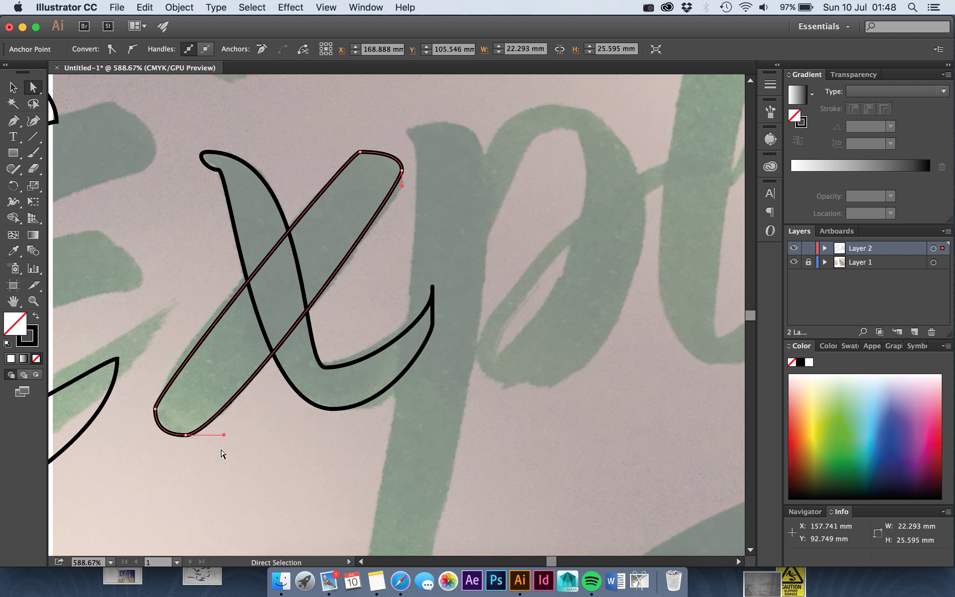
{"action": "left_click", "coordinate": [366, 184]}
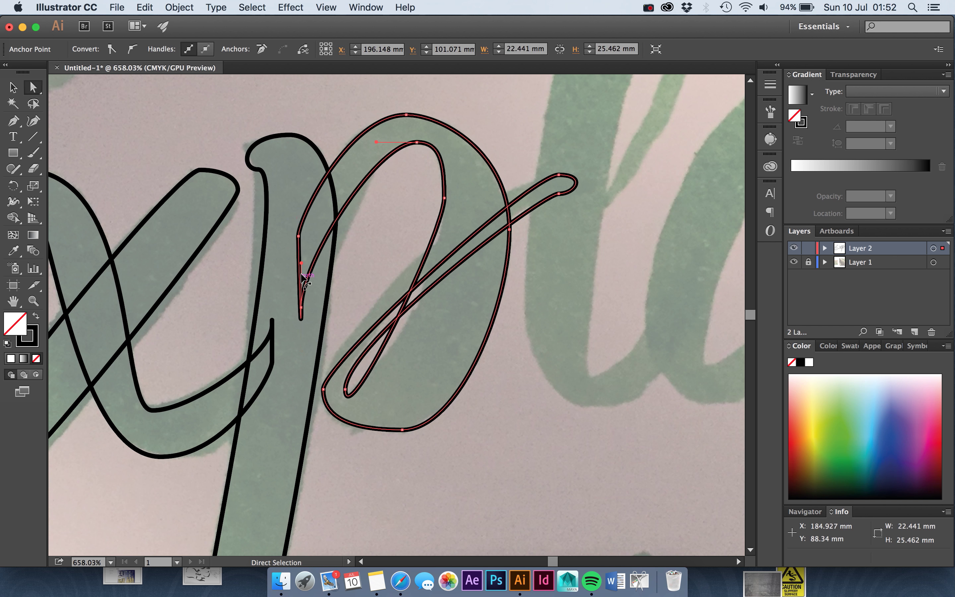
Step: Reshape the p bowl's curve and pull a horizontal handle from its bottom anchor
{"action": "left_click_drag", "start_coordinate": [444, 231], "coordinate": [445, 305]}
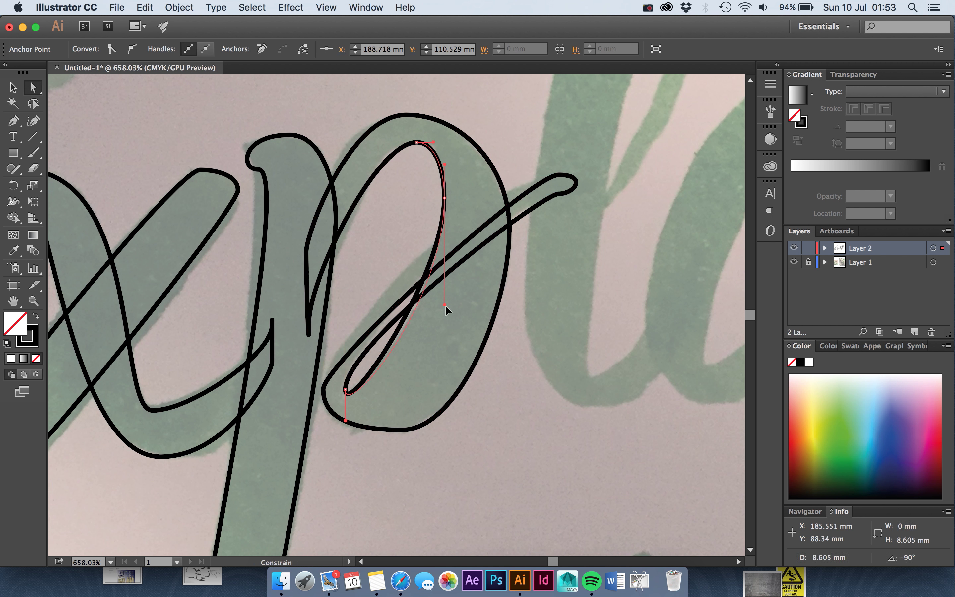
{"action": "left_click_drag", "start_coordinate": [402, 430], "coordinate": [457, 429]}
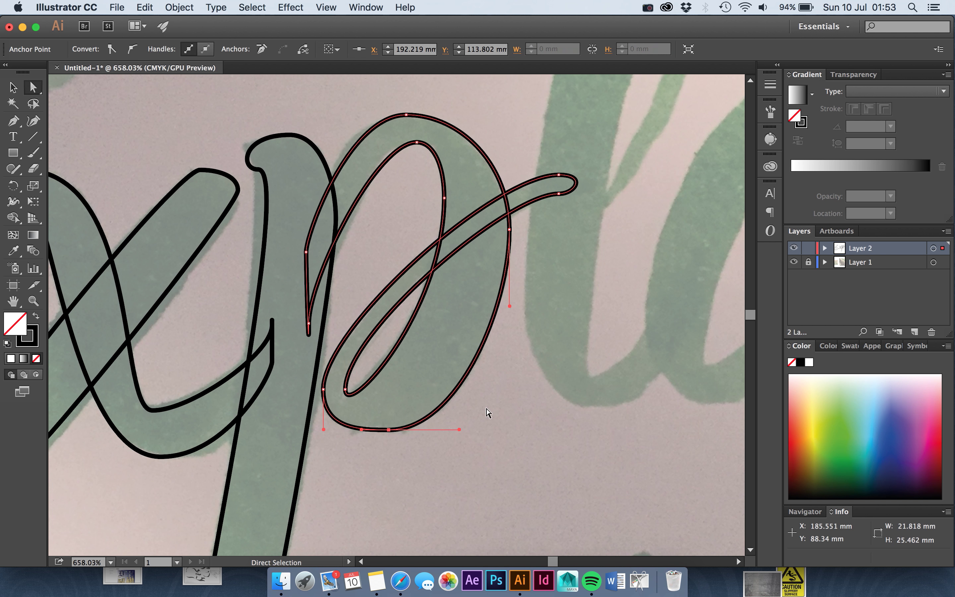
{"action": "left_click", "coordinate": [14, 122]}
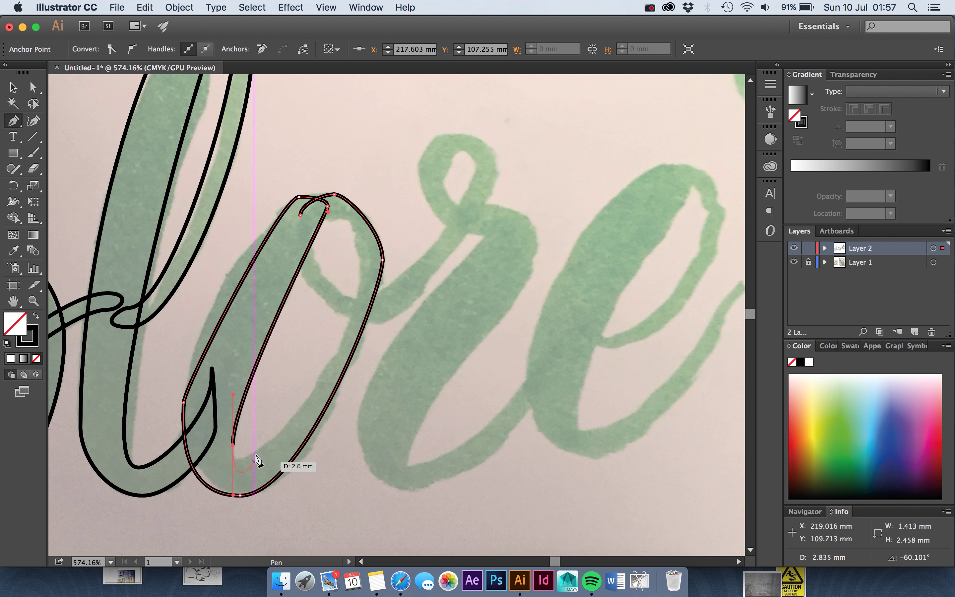
Step: Trace closed curved outlines around the o and the r, including the r's loop and shoulder
{"action": "left_click_drag", "start_coordinate": [364, 297], "coordinate": [385, 292]}
{"action": "left_click", "coordinate": [446, 171]}
{"action": "left_click_drag", "start_coordinate": [535, 230], "coordinate": [529, 245]}
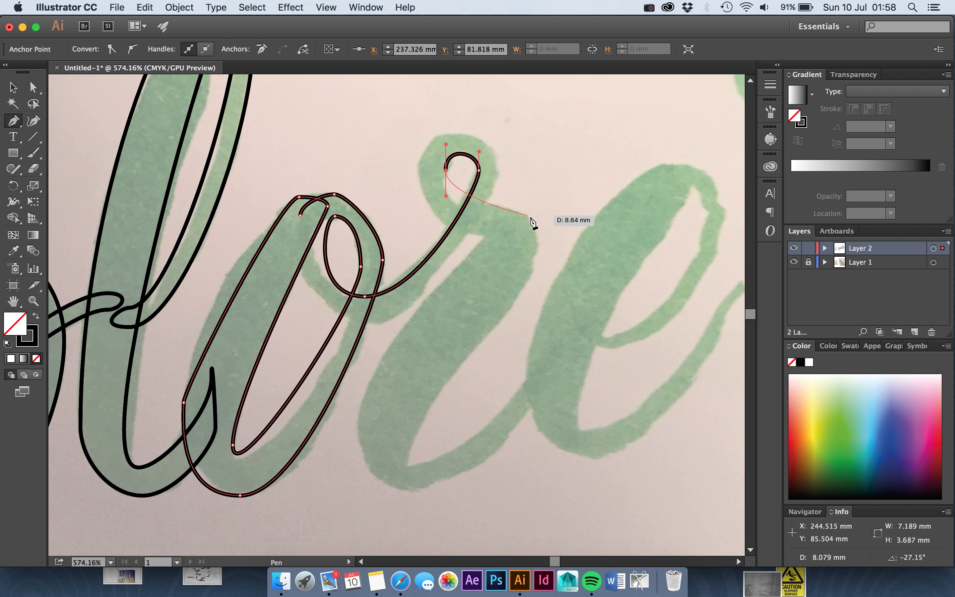
{"action": "left_click", "coordinate": [406, 465]}
{"action": "left_click_drag", "start_coordinate": [560, 378], "coordinate": [560, 391]}
{"action": "left_click_drag", "start_coordinate": [413, 490], "coordinate": [370, 490]}
{"action": "left_click", "coordinate": [358, 427]}
{"action": "left_click", "coordinate": [502, 240]}
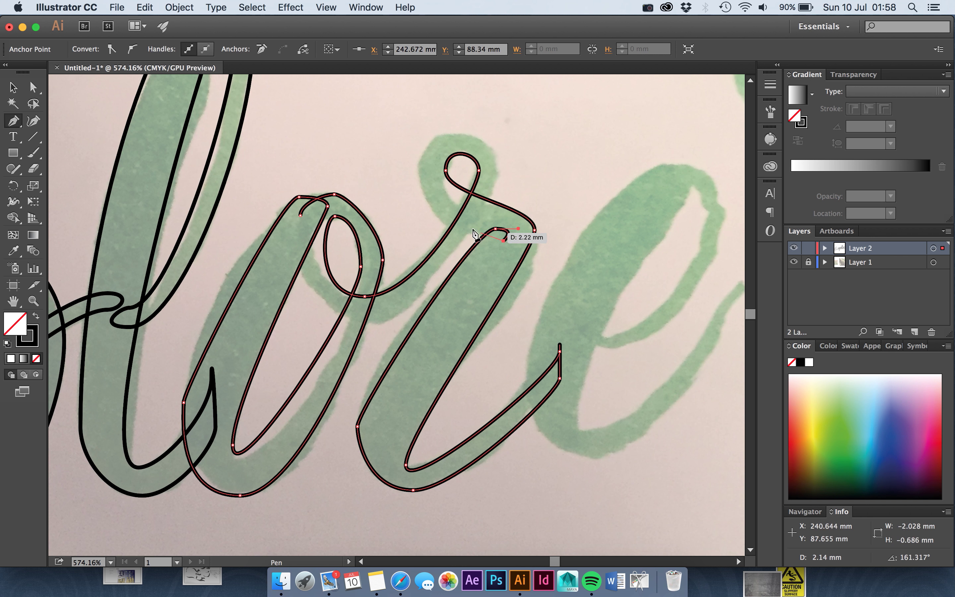
{"action": "left_click_drag", "start_coordinate": [418, 170], "coordinate": [418, 119]}
{"action": "left_click", "coordinate": [496, 160]}
{"action": "left_click_drag", "start_coordinate": [379, 324], "coordinate": [347, 324]}
{"action": "left_click_drag", "start_coordinate": [301, 216], "coordinate": [301, 203]}
Step: Adjust the o's bottom, loop and inner-curve handles with Direct Selection, then deselect
{"action": "key", "text": "a"}
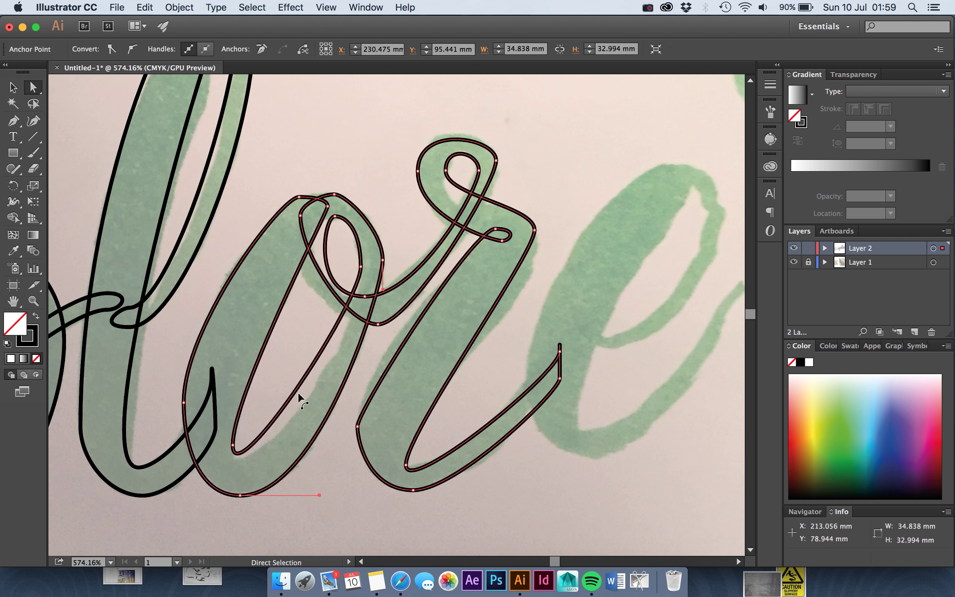
{"action": "left_click_drag", "start_coordinate": [247, 457], "coordinate": [196, 460]}
{"action": "left_click_drag", "start_coordinate": [361, 303], "coordinate": [359, 228]}
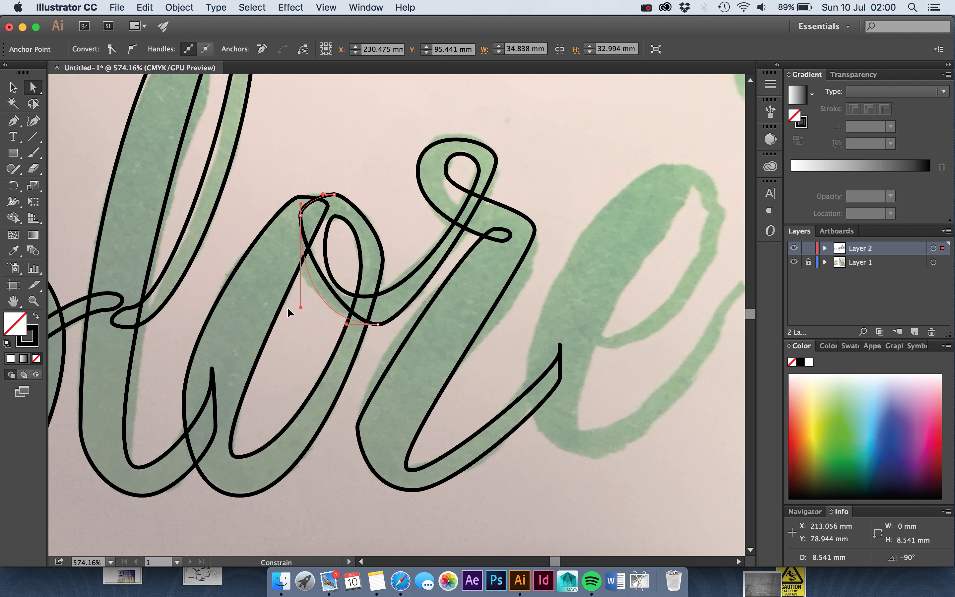
{"action": "left_click_drag", "start_coordinate": [346, 323], "coordinate": [305, 328]}
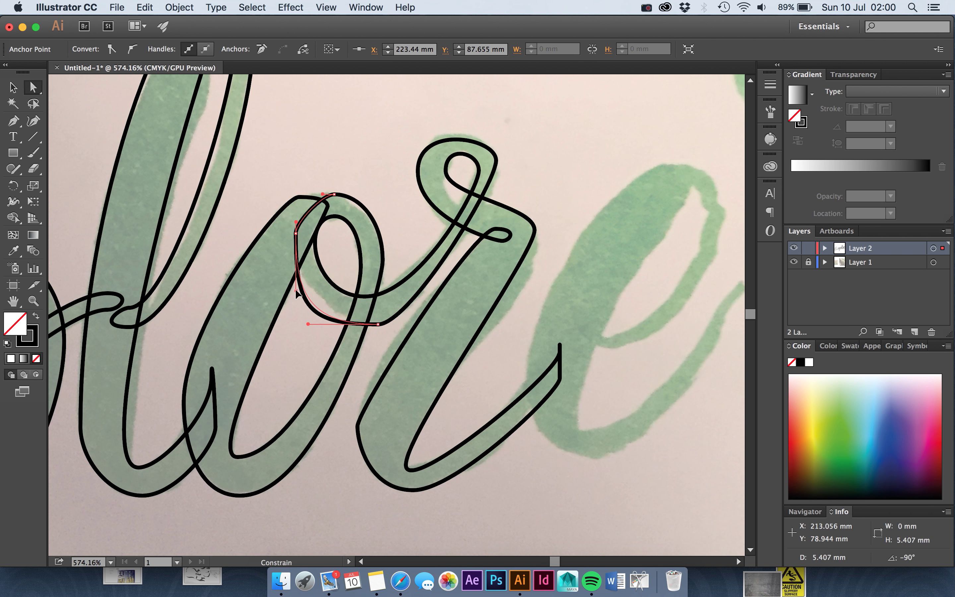
{"action": "scroll", "coordinate": [305, 327], "scroll_direction": "down", "scroll_amount": 2}
{"action": "scroll", "coordinate": [305, 328], "scroll_direction": "right", "scroll_amount": 3}
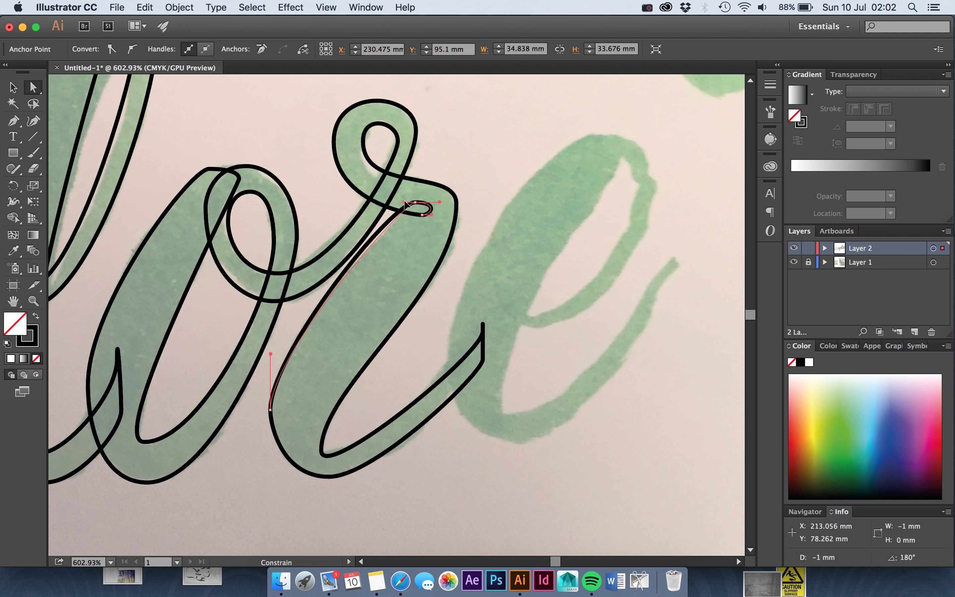
{"action": "left_click", "coordinate": [479, 464]}
Step: Start tracing the final e's outline around its back, loop and tail
{"action": "key", "text": "p"}
{"action": "scroll", "coordinate": [478, 464], "scroll_direction": "right", "scroll_amount": 2}
{"action": "left_click", "coordinate": [525, 126]}
{"action": "left_click_drag", "start_coordinate": [457, 307], "coordinate": [433, 299]}
{"action": "left_click", "coordinate": [443, 282]}
{"action": "left_click_drag", "start_coordinate": [570, 180], "coordinate": [566, 152]}
{"action": "mouse_move", "coordinate": [430, 402]}
{"action": "left_mouse_down"}
{"action": "mouse_move", "coordinate": [430, 441]}
{"action": "mouse_move", "coordinate": [482, 435]}
{"action": "left_mouse_up"}
{"action": "left_click", "coordinate": [566, 305]}
{"action": "left_click_drag", "start_coordinate": [379, 346], "coordinate": [379, 307]}
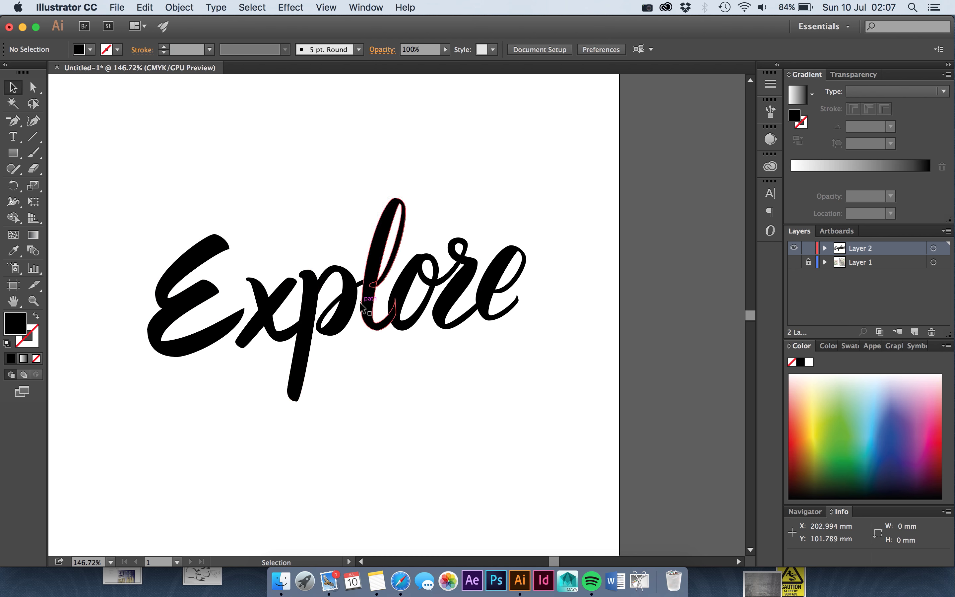
Step: Clear the selection and select the o shape
{"action": "scroll", "coordinate": [391, 267], "scroll_direction": "down", "scroll_amount": 3}
{"action": "left_click", "coordinate": [444, 209]}
{"action": "left_click", "coordinate": [440, 406]}
{"action": "scroll", "coordinate": [440, 406], "scroll_direction": "up", "scroll_amount": 3}
{"action": "scroll", "coordinate": [450, 406], "scroll_direction": "up", "scroll_amount": 3}
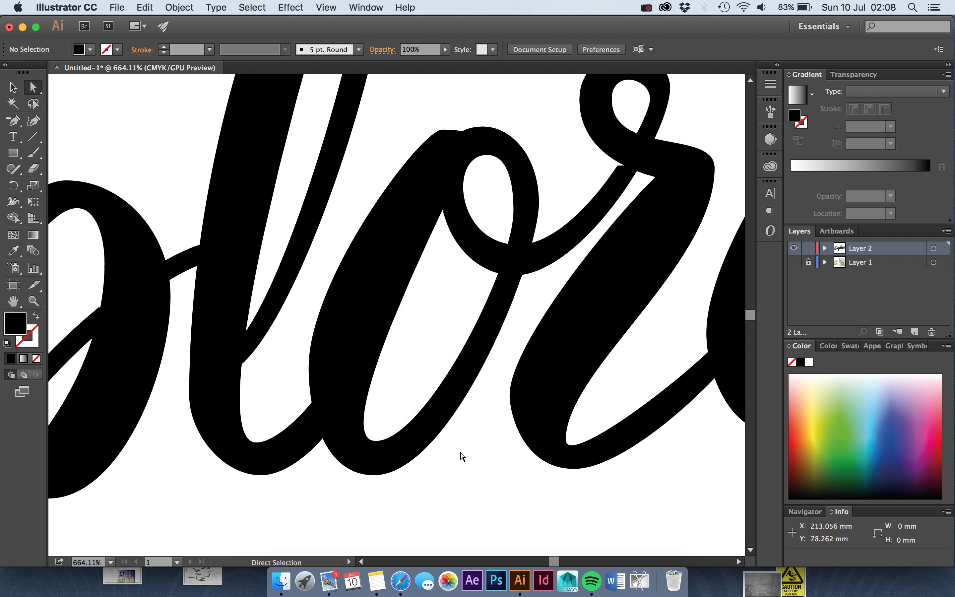
{"action": "scroll", "coordinate": [533, 263], "scroll_direction": "up", "scroll_amount": 5}
{"action": "scroll", "coordinate": [533, 263], "scroll_direction": "down", "scroll_amount": 5}
{"action": "scroll", "coordinate": [600, 250], "scroll_direction": "down", "scroll_amount": 5}
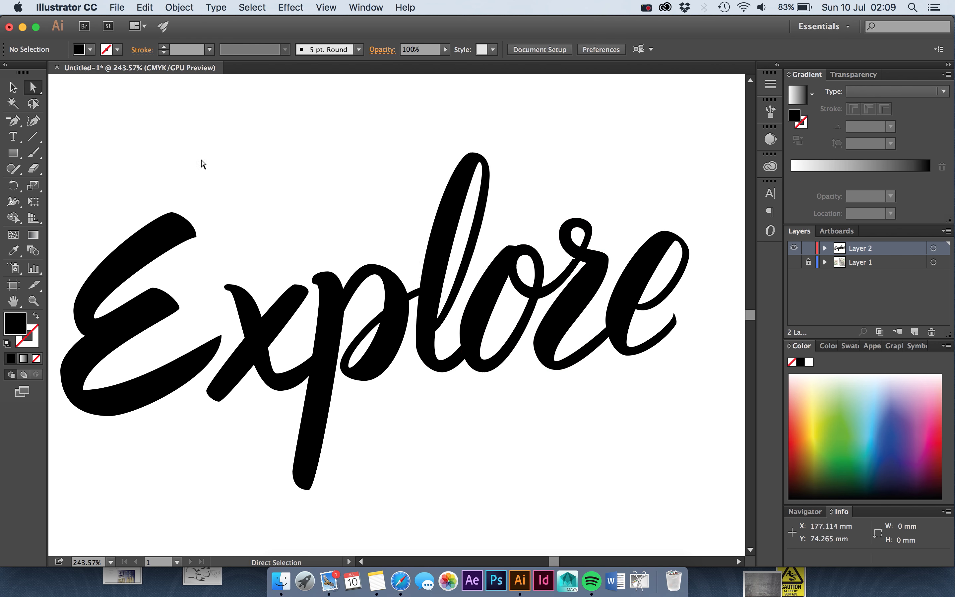
Step: Direct-select the anchor where the r meets the e
{"action": "key", "text": "v"}
{"action": "left_click", "coordinate": [527, 188]}
{"action": "key", "text": "a"}
{"action": "left_click", "coordinate": [625, 354]}
{"action": "scroll", "coordinate": [505, 335], "scroll_direction": "up", "scroll_amount": 5}
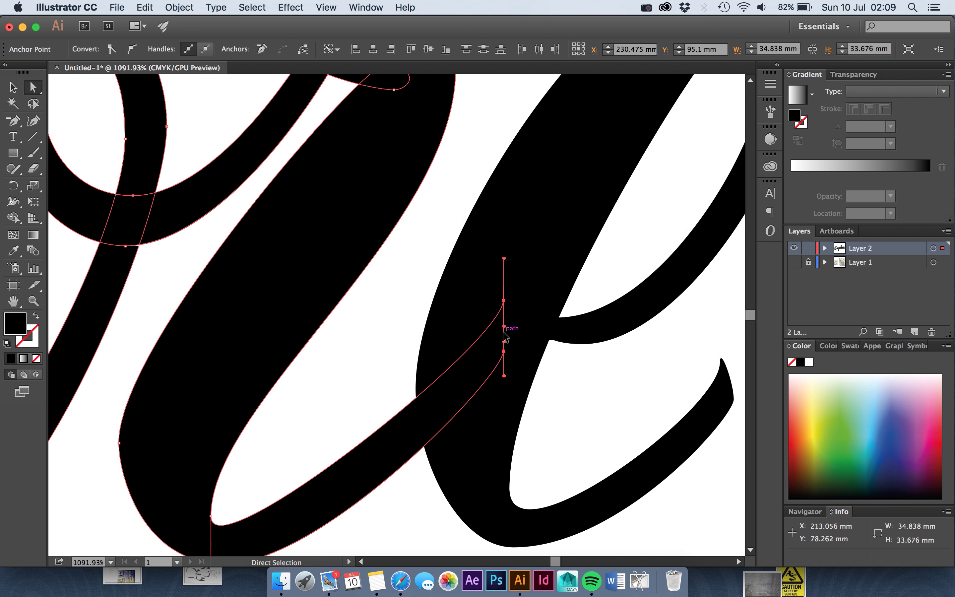
{"action": "scroll", "coordinate": [474, 501], "scroll_direction": "down", "scroll_amount": 5}
{"action": "scroll", "coordinate": [473, 501], "scroll_direction": "up", "scroll_amount": 5}
{"action": "left_click", "coordinate": [450, 400]}
Step: Zoom out to the whole word and fill the selected lettering with a light tan colour
{"action": "key", "text": "ctrl+0"}
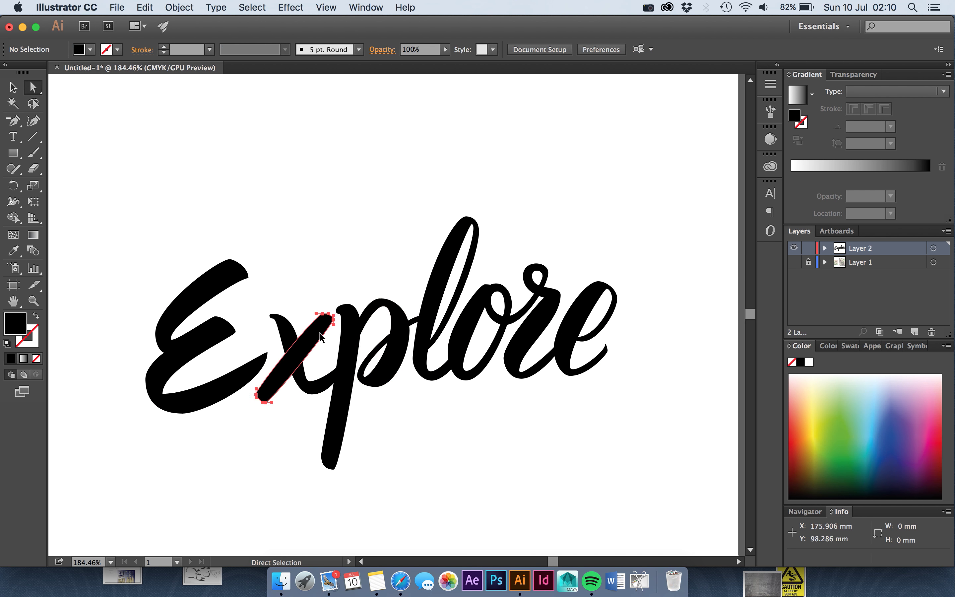
{"action": "key", "text": "v"}
{"action": "left_click", "coordinate": [320, 337]}
{"action": "key", "text": "/"}
{"action": "key", "text": "a"}
{"action": "double_click", "coordinate": [15, 324]}
{"action": "left_click", "coordinate": [139, 170]}
{"action": "left_click", "coordinate": [85, 193]}
{"action": "left_click", "coordinate": [315, 121]}
Step: Reshape the r loop by dragging its anchor
{"action": "left_click", "coordinate": [392, 261]}
{"action": "left_click", "coordinate": [544, 271]}
{"action": "scroll", "coordinate": [538, 215], "scroll_direction": "up", "scroll_amount": 5}
{"action": "scroll", "coordinate": [560, 235], "scroll_direction": "down", "scroll_amount": 3}
{"action": "scroll", "coordinate": [529, 283], "scroll_direction": "up", "scroll_amount": 3}
{"action": "left_click_drag", "start_coordinate": [527, 278], "coordinate": [489, 262]}
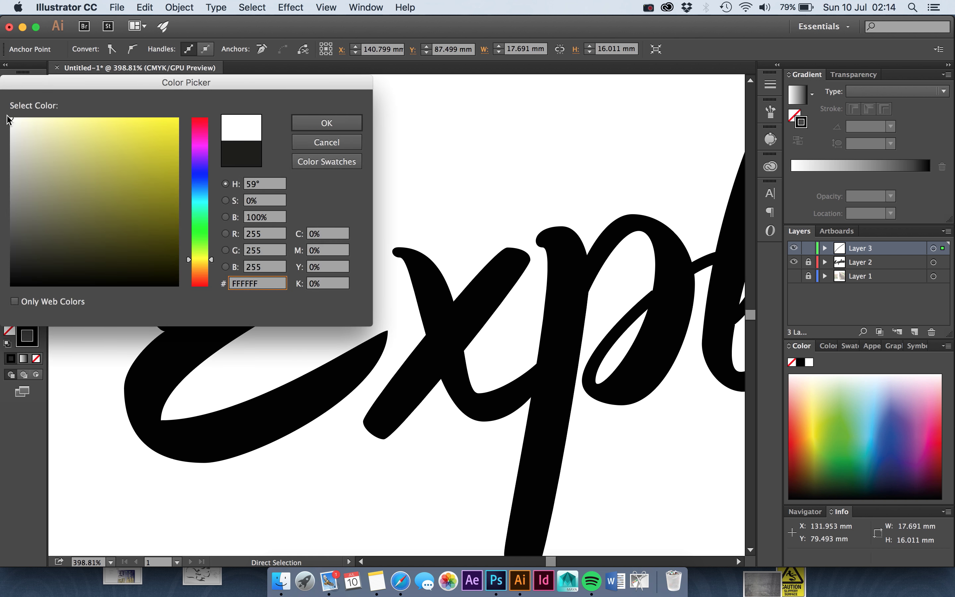
Step: Draw white highlight lines along the E's bottom curve and the x's strokes
{"action": "left_click_drag", "start_coordinate": [307, 416], "coordinate": [332, 391]}
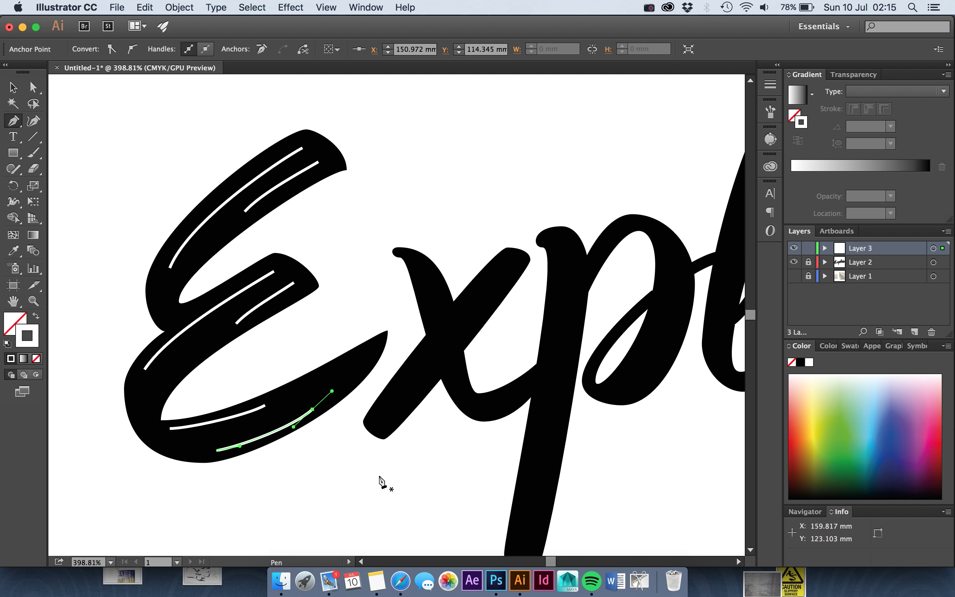
{"action": "left_click_drag", "start_coordinate": [483, 259], "coordinate": [451, 292]}
{"action": "left_click_drag", "start_coordinate": [315, 470], "coordinate": [291, 518]}
{"action": "scroll", "coordinate": [290, 518], "scroll_direction": "down", "scroll_amount": 5}
{"action": "left_click_drag", "start_coordinate": [358, 426], "coordinate": [397, 422]}
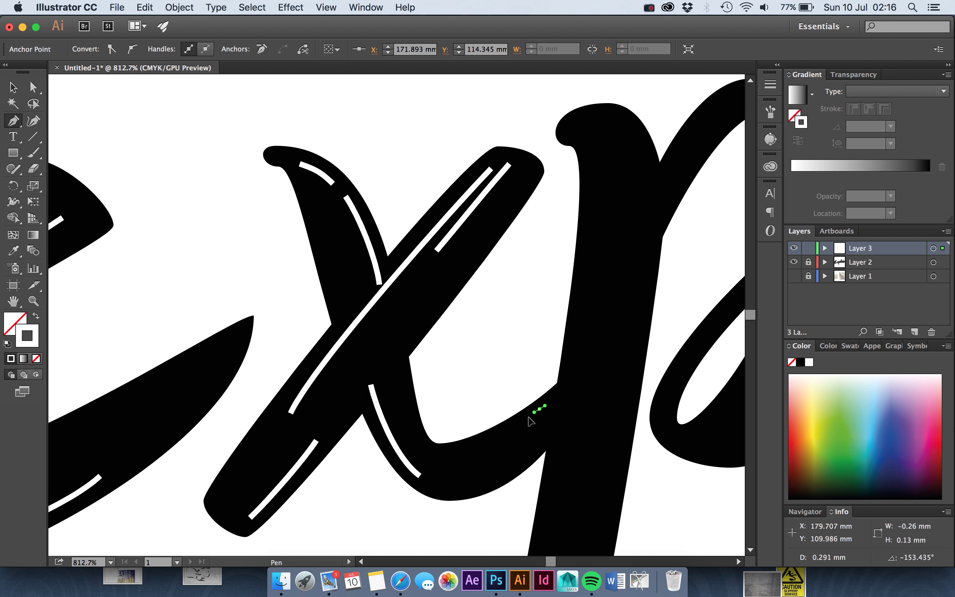
{"action": "left_click_drag", "start_coordinate": [438, 382], "coordinate": [442, 403]}
{"action": "scroll", "coordinate": [409, 316], "scroll_direction": "down", "scroll_amount": 3}
{"action": "scroll", "coordinate": [384, 160], "scroll_direction": "down", "scroll_amount": 3}
Step: Draw white highlight lines down the p's stem
{"action": "left_click_drag", "start_coordinate": [355, 170], "coordinate": [396, 427]}
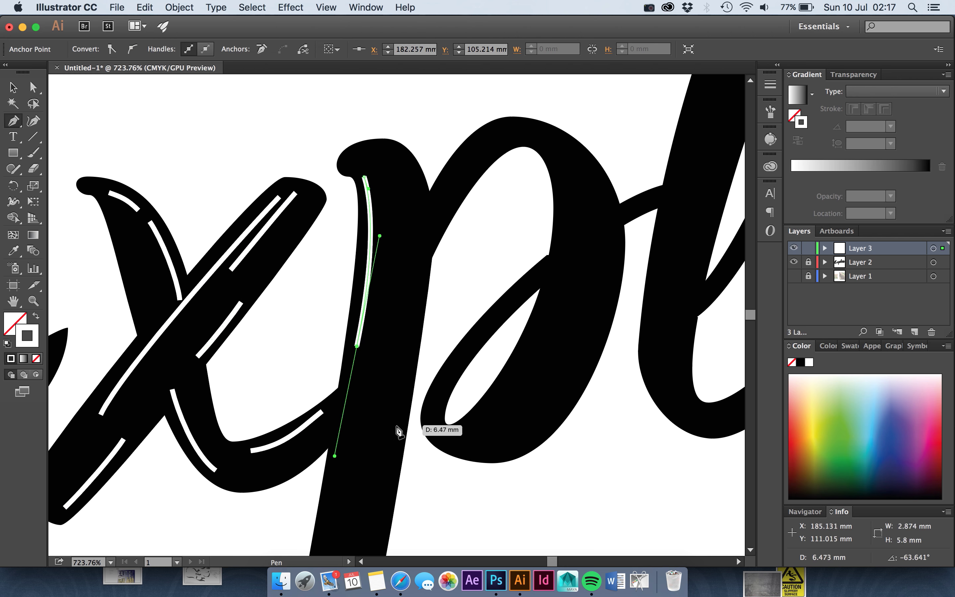
{"action": "scroll", "coordinate": [397, 427], "scroll_direction": "down", "scroll_amount": 3}
{"action": "left_click_drag", "start_coordinate": [326, 401], "coordinate": [333, 380]}
{"action": "left_click_drag", "start_coordinate": [388, 178], "coordinate": [368, 333]}
{"action": "left_click", "coordinate": [367, 353]}
{"action": "left_click_drag", "start_coordinate": [354, 424], "coordinate": [349, 442]}
{"action": "scroll", "coordinate": [234, 228], "scroll_direction": "up", "scroll_amount": 2}
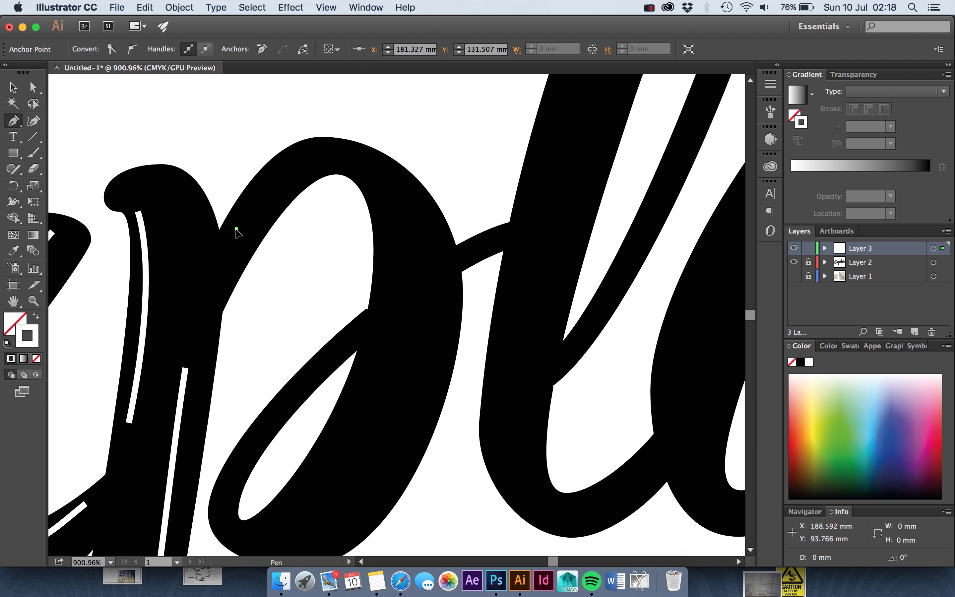
Step: Draw curved highlights around and inside the p's bowl
{"action": "left_click", "coordinate": [301, 259]}
{"action": "left_click_drag", "start_coordinate": [353, 206], "coordinate": [382, 193]}
{"action": "left_click_drag", "start_coordinate": [356, 486], "coordinate": [395, 466]}
{"action": "left_click", "coordinate": [331, 459]}
{"action": "left_click", "coordinate": [315, 395]}
{"action": "left_click_drag", "start_coordinate": [352, 351], "coordinate": [352, 363]}
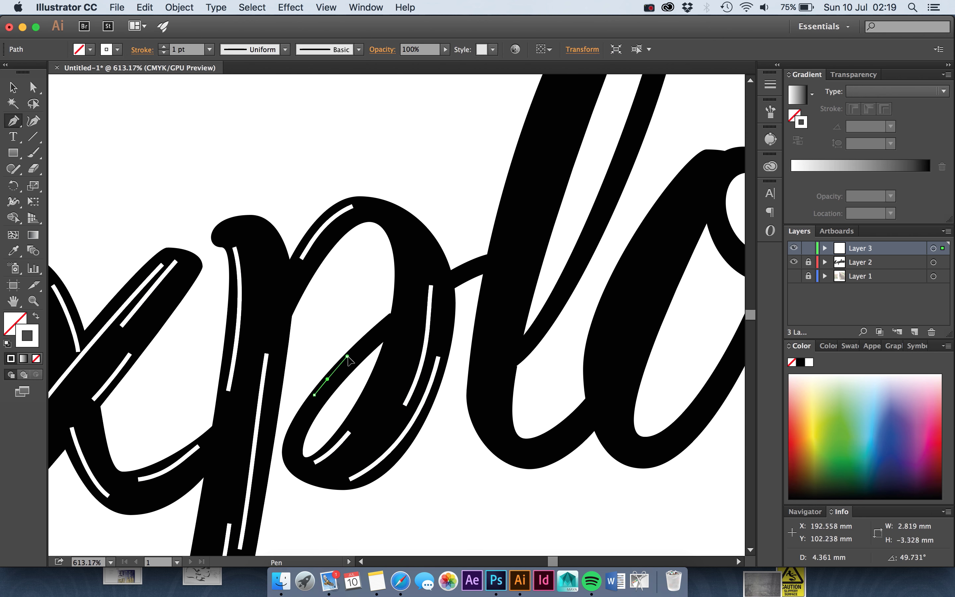
{"action": "scroll", "coordinate": [478, 365], "scroll_direction": "left", "scroll_amount": 2}
{"action": "scroll", "coordinate": [478, 365], "scroll_direction": "down", "scroll_amount": 3}
Step: Draw highlights along the l stem and around the o
{"action": "left_click", "coordinate": [374, 458]}
{"action": "scroll", "coordinate": [374, 395], "scroll_direction": "up", "scroll_amount": 2}
{"action": "scroll", "coordinate": [373, 395], "scroll_direction": "down", "scroll_amount": 2}
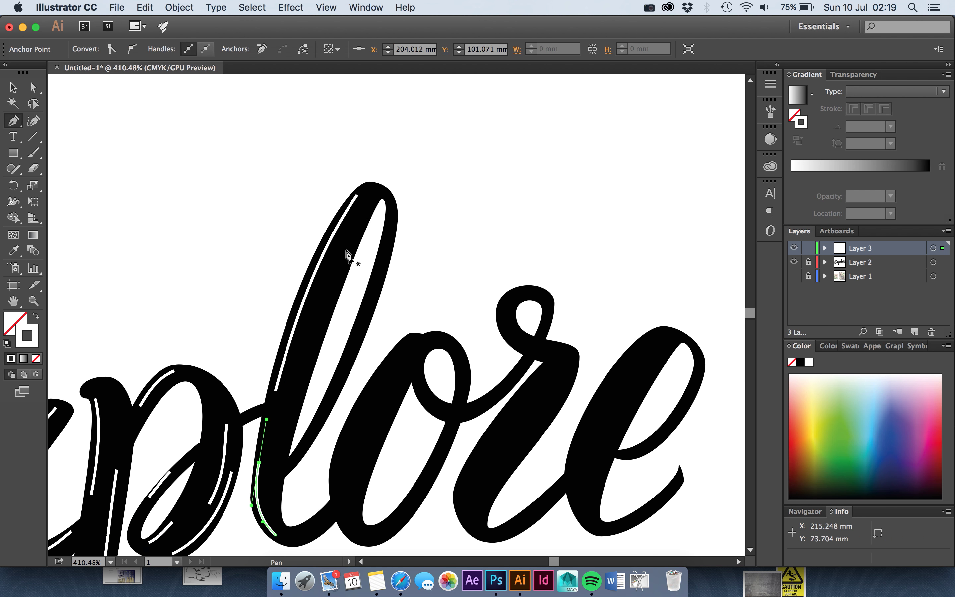
{"action": "scroll", "coordinate": [364, 214], "scroll_direction": "up", "scroll_amount": 2}
{"action": "scroll", "coordinate": [406, 250], "scroll_direction": "down", "scroll_amount": 2}
{"action": "left_click", "coordinate": [380, 210]}
{"action": "left_click", "coordinate": [362, 237]}
{"action": "left_click_drag", "start_coordinate": [345, 268], "coordinate": [340, 282]}
{"action": "left_click", "coordinate": [411, 253]}
Step: Draw highlights on the o loop, the r's loop and diagonal, and the e's back
{"action": "left_click", "coordinate": [454, 261]}
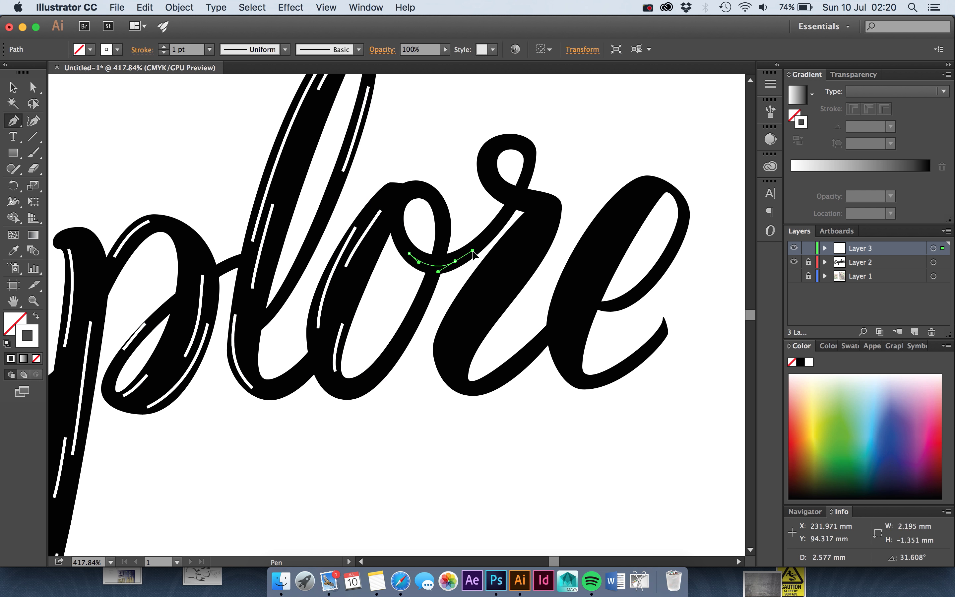
{"action": "left_click", "coordinate": [486, 153]}
{"action": "left_click", "coordinate": [487, 170]}
{"action": "left_click", "coordinate": [512, 196]}
{"action": "left_click", "coordinate": [480, 299]}
{"action": "left_click", "coordinate": [455, 350]}
{"action": "left_click", "coordinate": [650, 192]}
{"action": "left_click_drag", "start_coordinate": [633, 206], "coordinate": [616, 235]}
Step: Select all the white highlight strokes, including those on the E
{"action": "key", "text": "super+0"}
{"action": "key", "text": "super+a"}
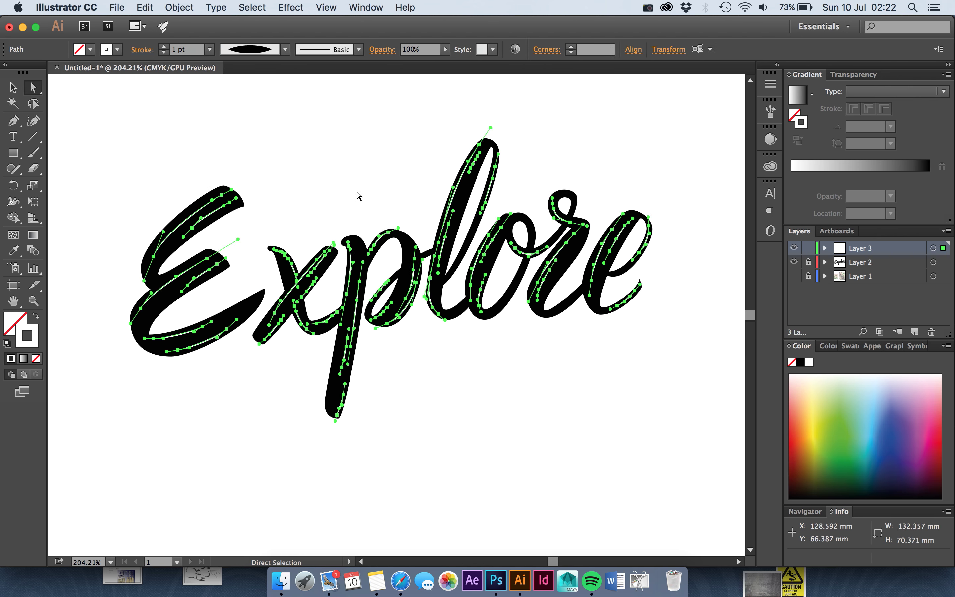
{"action": "scroll", "coordinate": [245, 362], "scroll_direction": "up", "scroll_amount": 5}
{"action": "left_click", "coordinate": [245, 362]}
{"action": "key", "text": "super+a"}
{"action": "scroll", "coordinate": [617, 321], "scroll_direction": "down", "scroll_amount": 2}
Step: Marquee-select the highlights from E to l, then reselect the highlight near the o and r
{"action": "key", "text": "v"}
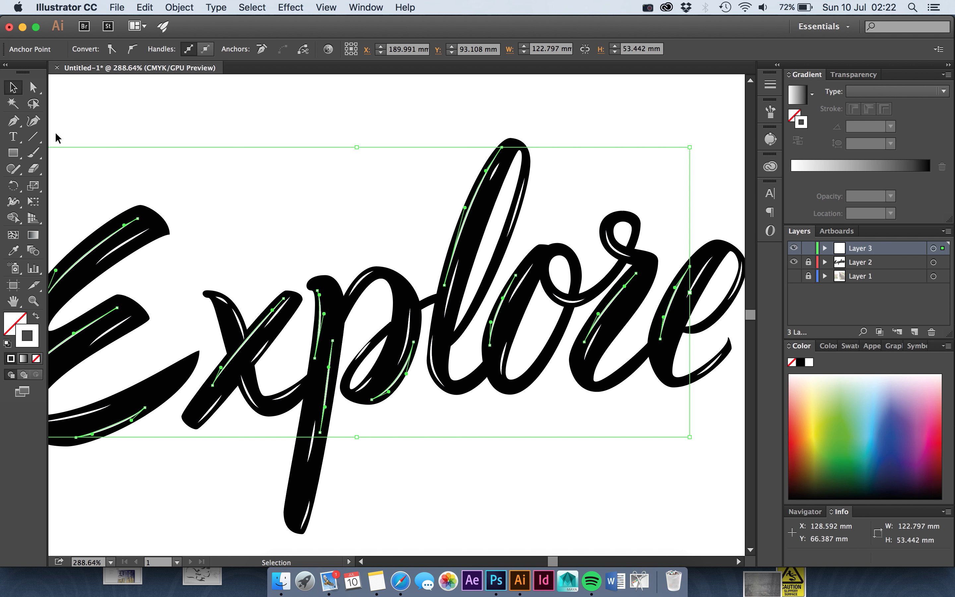
{"action": "scroll", "coordinate": [617, 320], "scroll_direction": "left", "scroll_amount": 3}
{"action": "left_click_drag", "start_coordinate": [617, 321], "coordinate": [299, 327]}
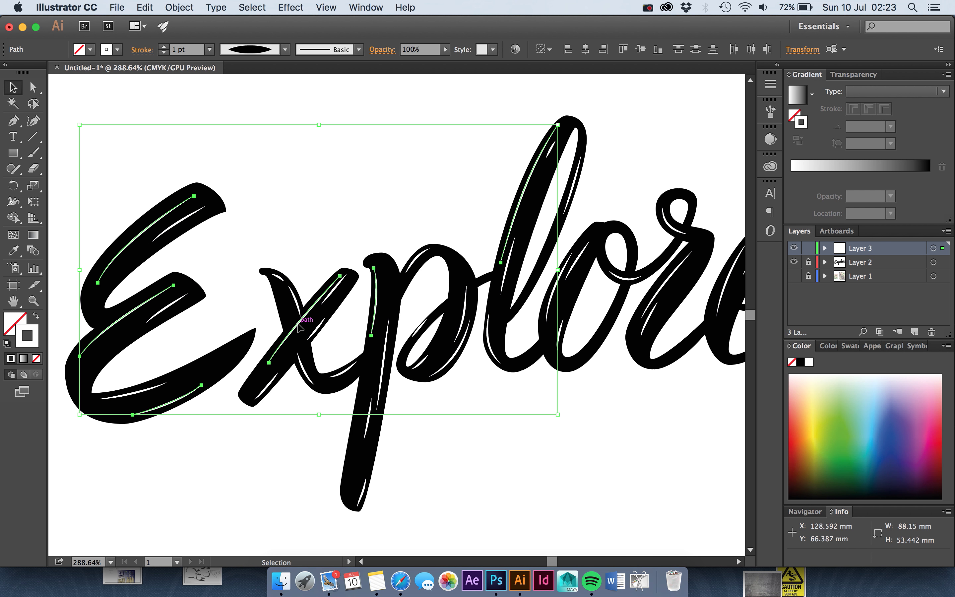
{"action": "scroll", "coordinate": [332, 394], "scroll_direction": "down", "scroll_amount": 3}
{"action": "left_click", "coordinate": [333, 235]}
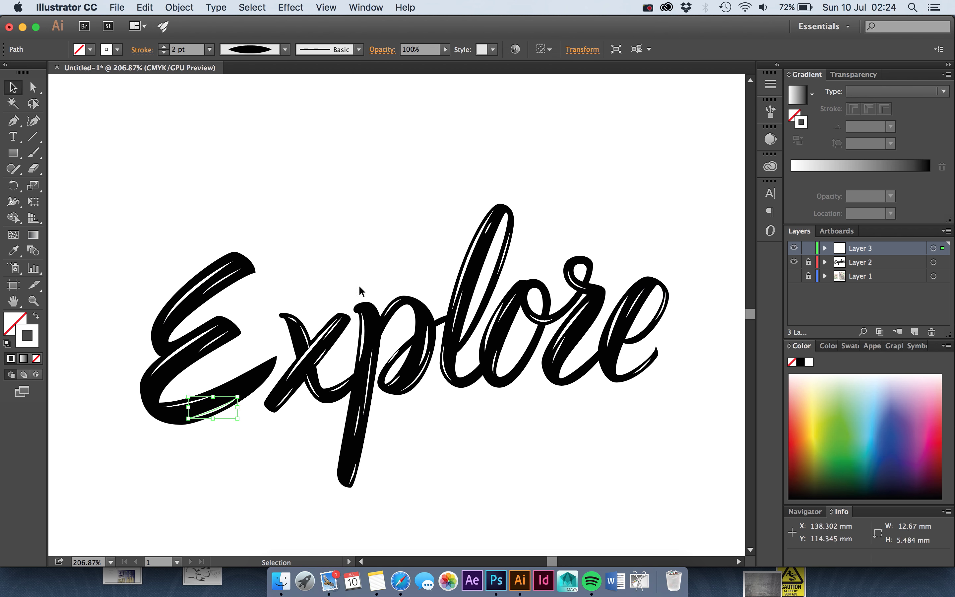
{"action": "scroll", "coordinate": [277, 315], "scroll_direction": "up", "scroll_amount": 3}
{"action": "scroll", "coordinate": [309, 384], "scroll_direction": "down", "scroll_amount": 2}
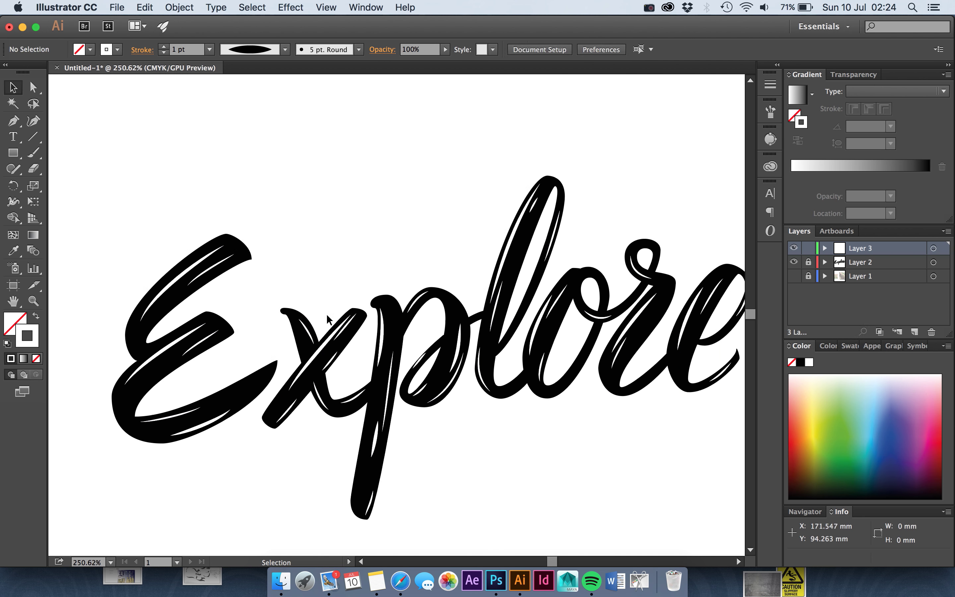
{"action": "left_click", "coordinate": [584, 262]}
{"action": "scroll", "coordinate": [584, 262], "scroll_direction": "up", "scroll_amount": 5}
{"action": "key", "text": "a"}
{"action": "left_click", "coordinate": [639, 330]}
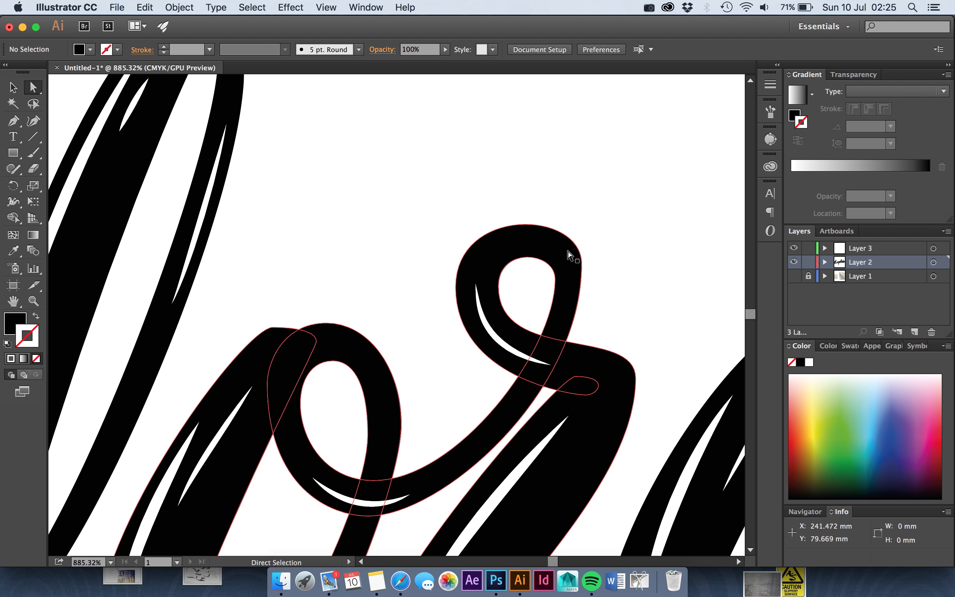